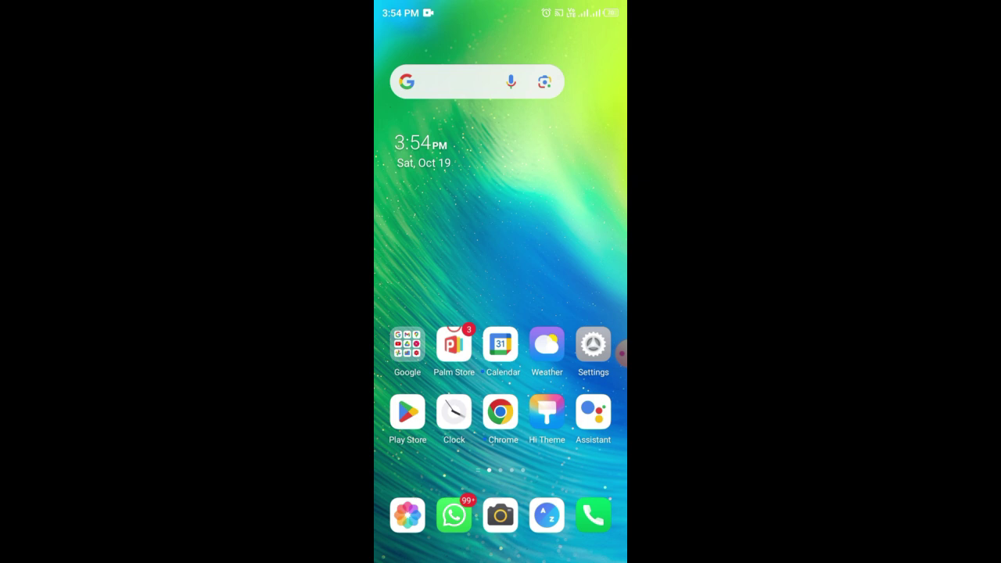
# Swipe to the third home page and launch Pinterest
pyautogui.moveTo(579, 234); pyautogui.dragTo(422, 235)
pyautogui.moveTo(578, 235); pyautogui.dragTo(422, 235)
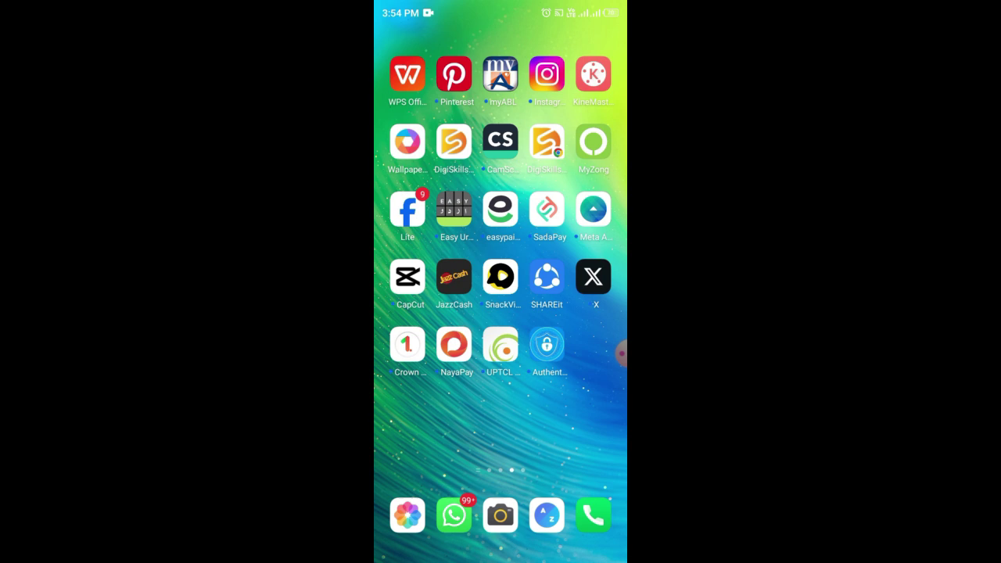
pyautogui.click(453, 74)
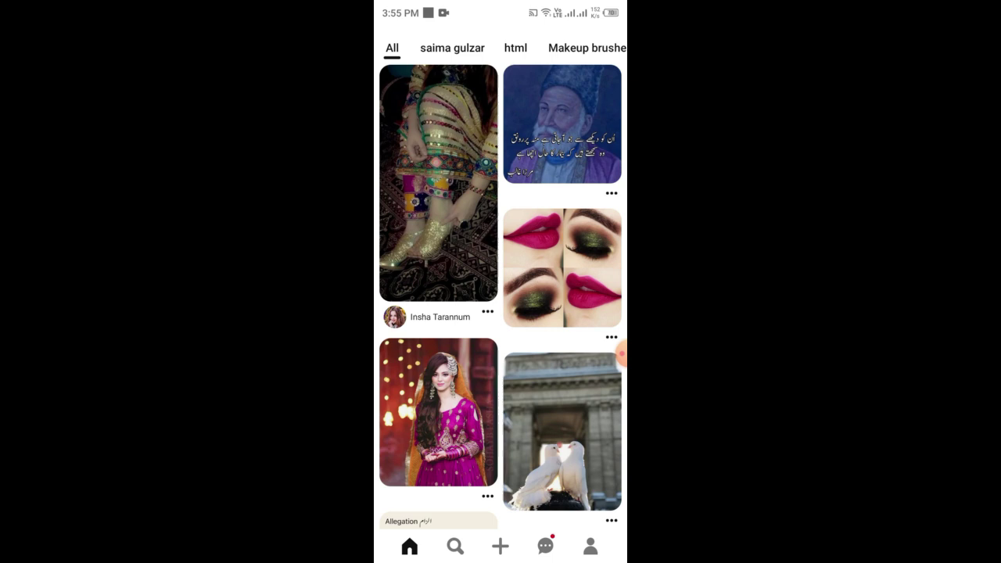
# Open the magenta bridal dress pin and scroll down to its related dress pins
pyautogui.scroll(-2, 500, 297)
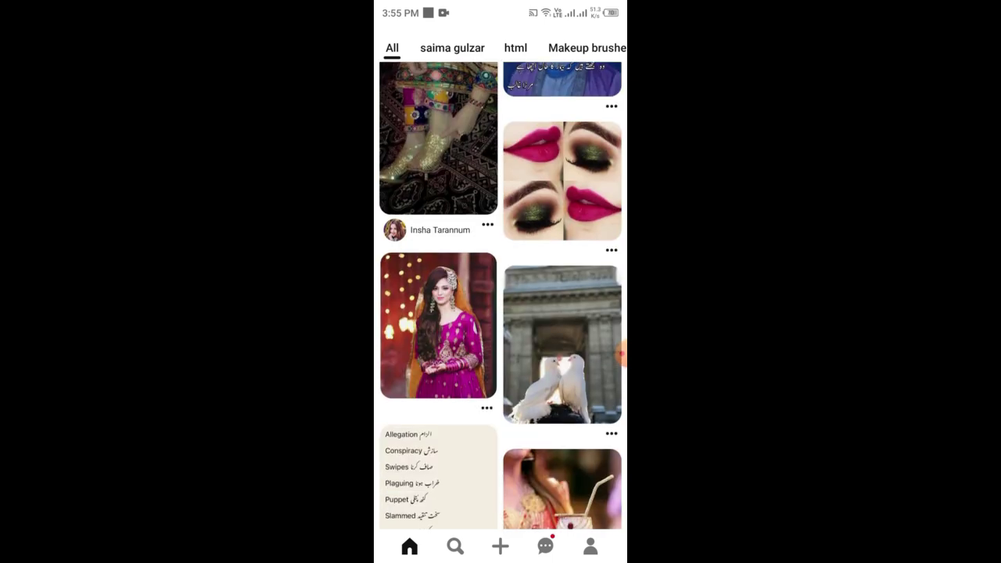
pyautogui.scroll(2, 501, 297)
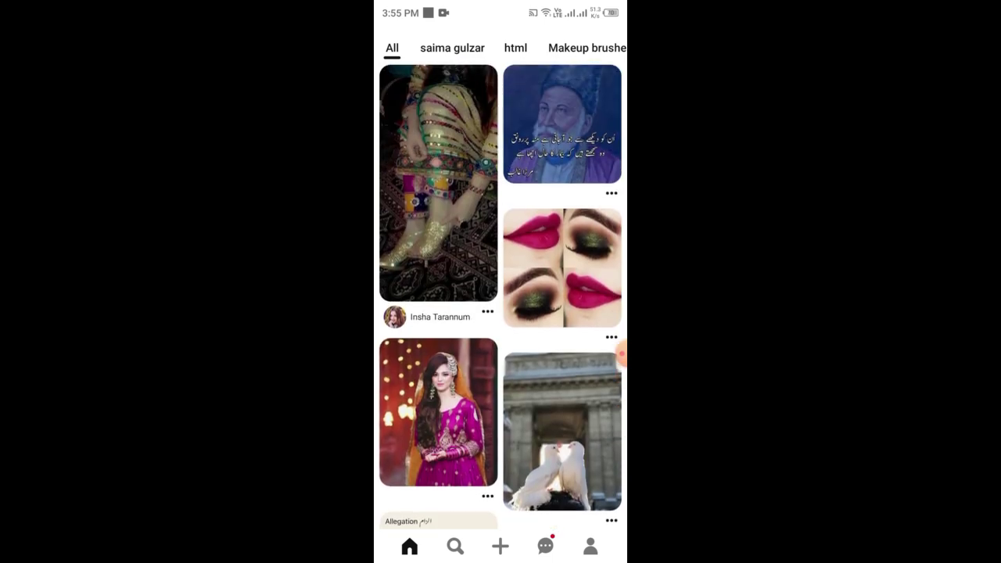
pyautogui.scroll(-2, 500, 297)
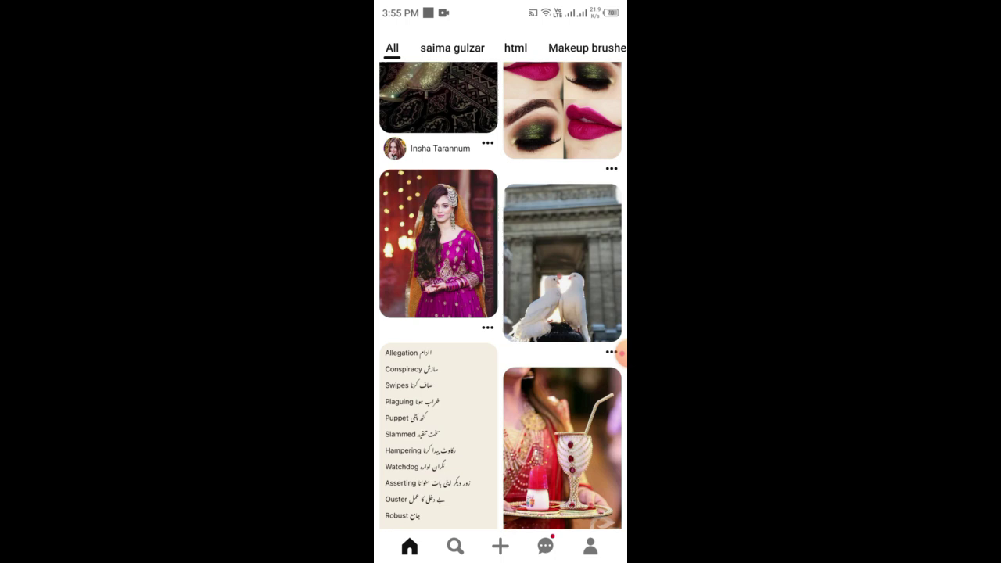
pyautogui.click(437, 243)
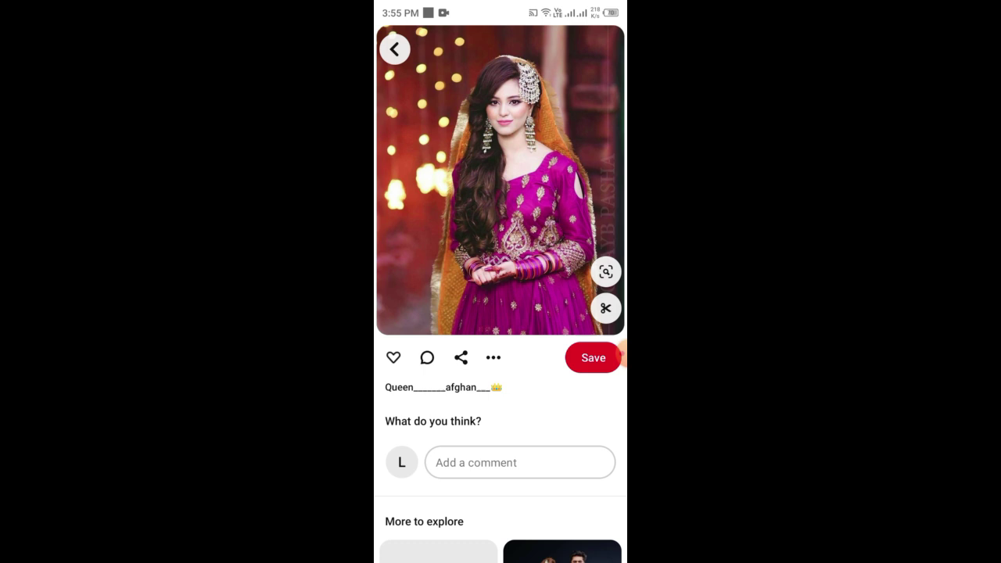
pyautogui.scroll(-10, 500, 313)
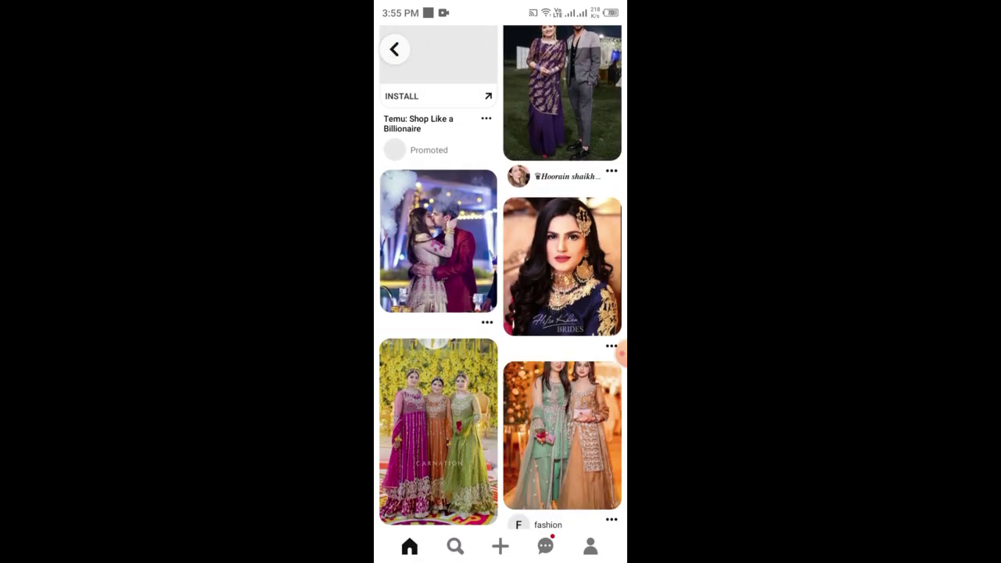
pyautogui.scroll(-3, 500, 313)
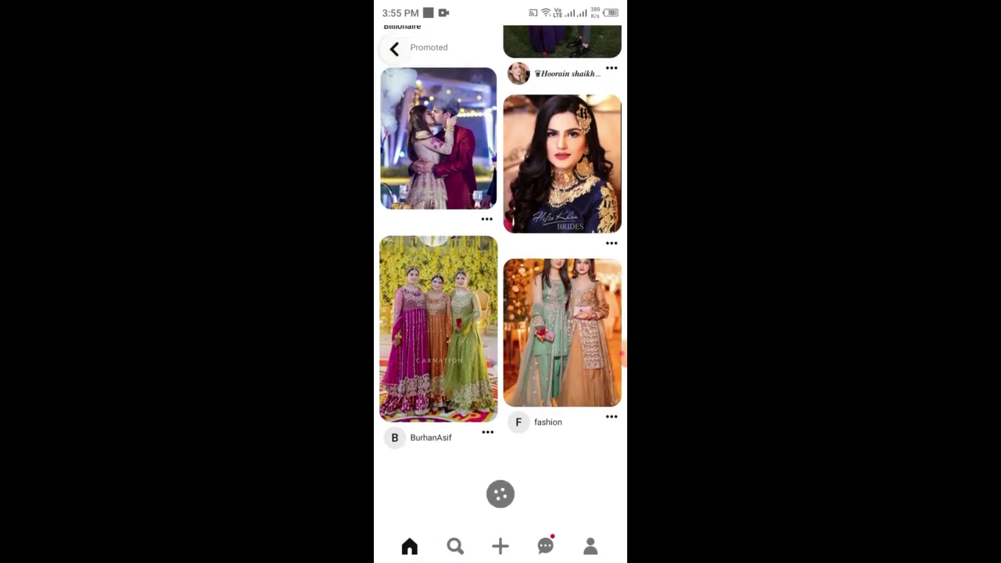
# Download the Bintezainab Collection image of four women in embroidered dresses
pyautogui.click(437, 329)
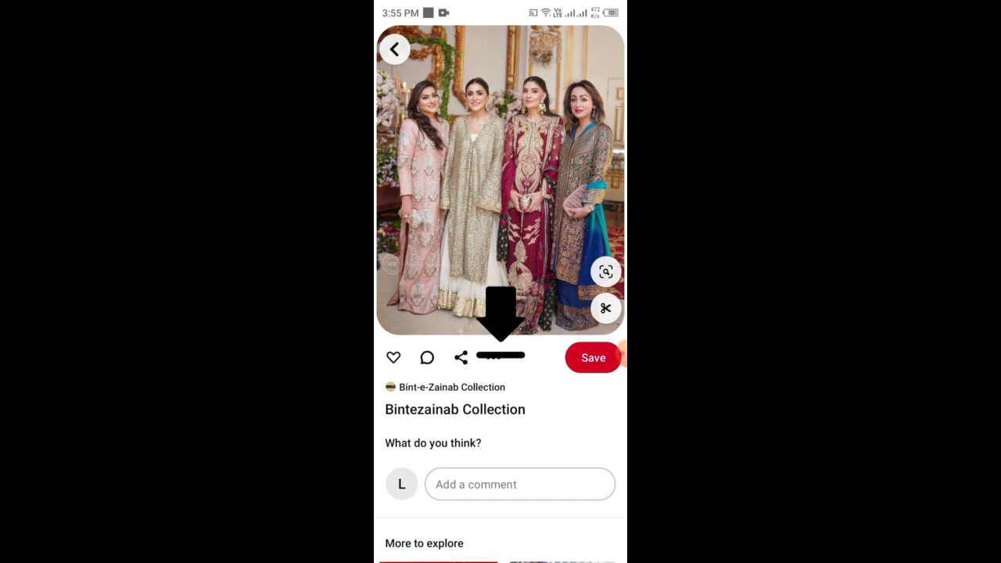
pyautogui.click(488, 356)
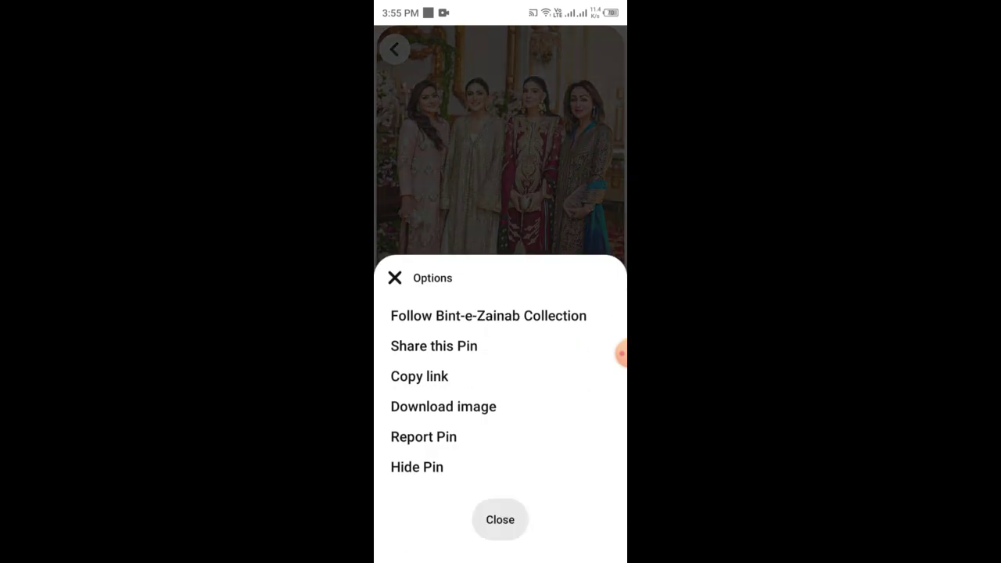
pyautogui.click(500, 519)
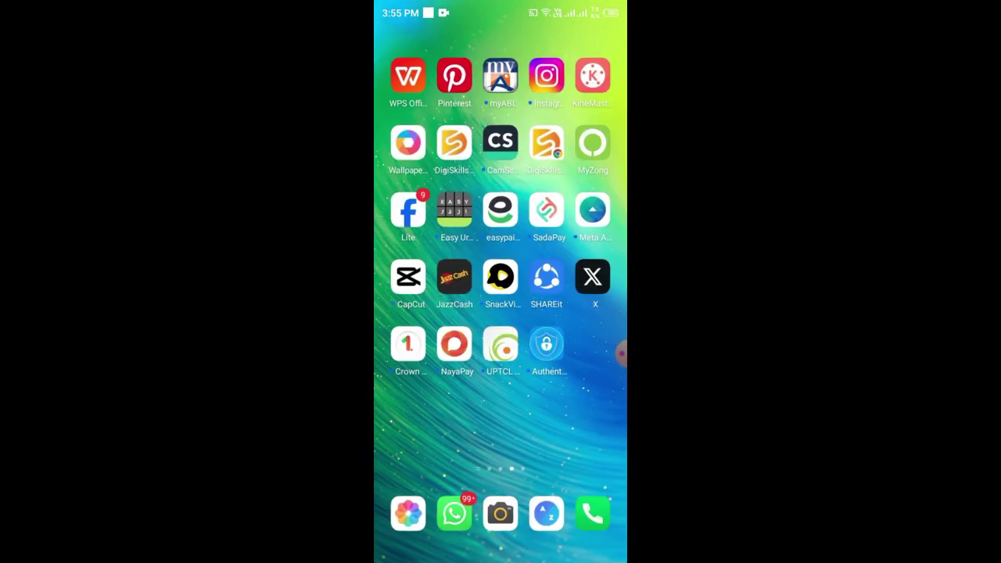
# Browse the downloaded dress images in Gallery's Pins album
pyautogui.click(411, 508)
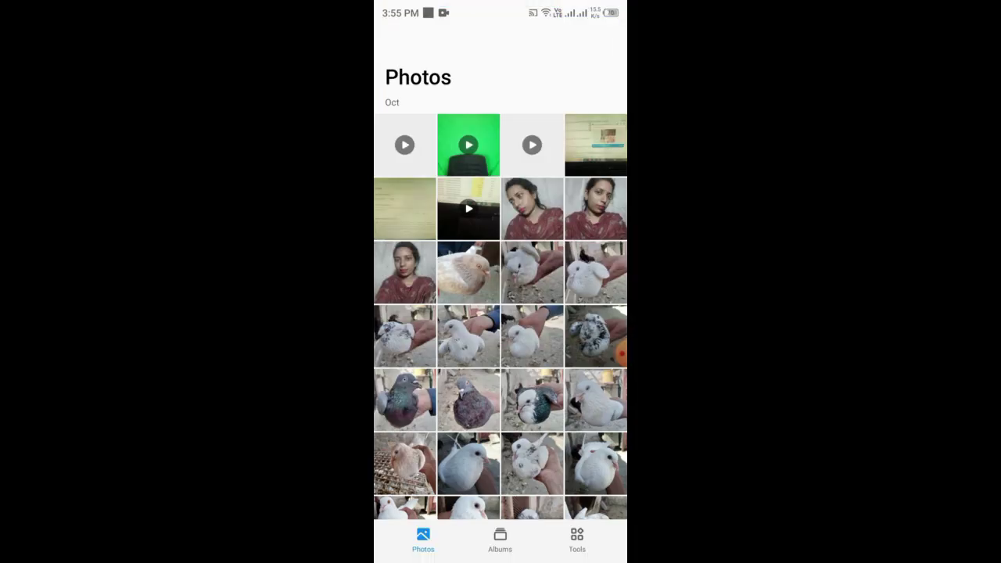
pyautogui.click(500, 540)
pyautogui.click(499, 255)
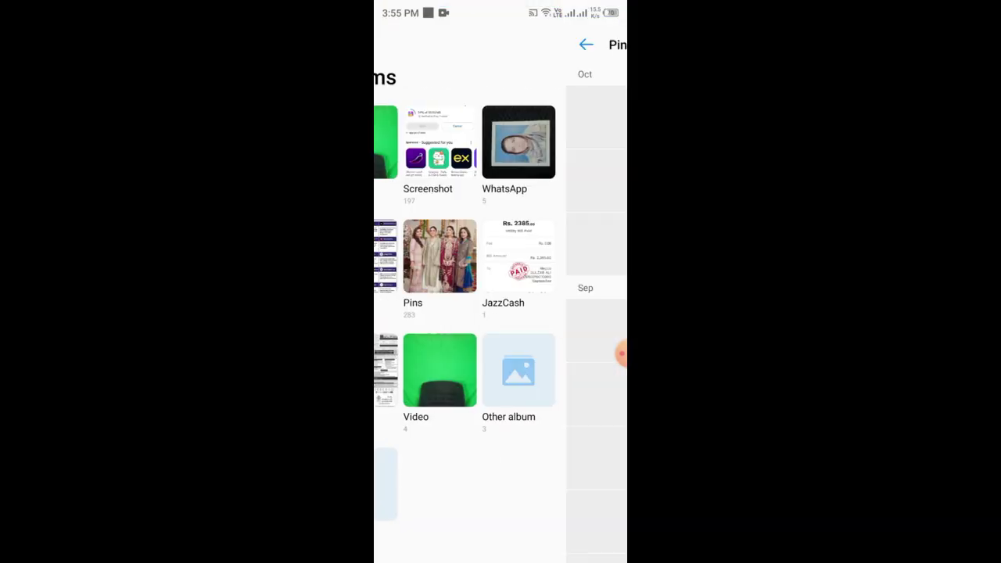
pyautogui.scroll(-5, 501, 313)
pyautogui.scroll(-5, 500, 313)
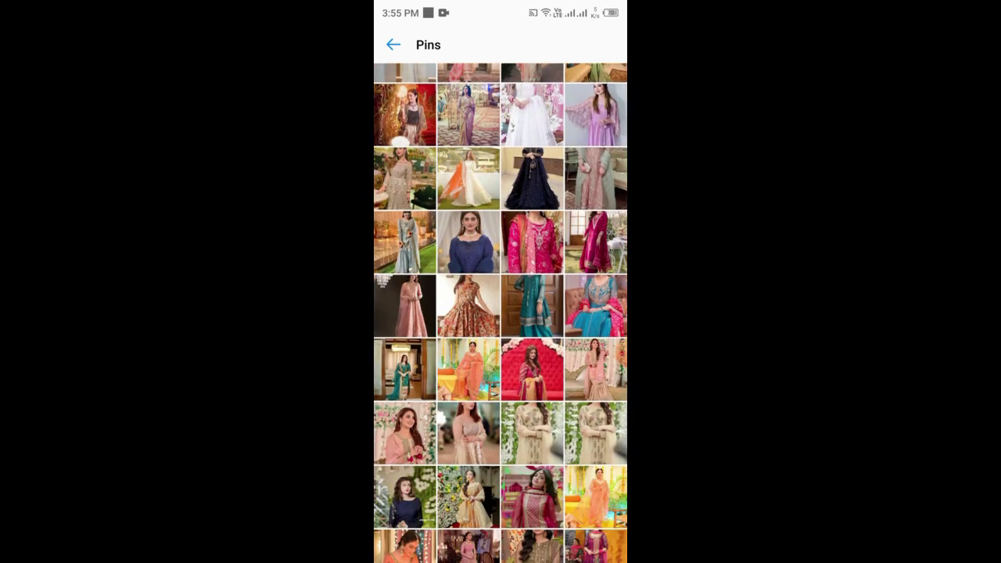
pyautogui.scroll(-5, 501, 313)
pyautogui.scroll(-5, 500, 313)
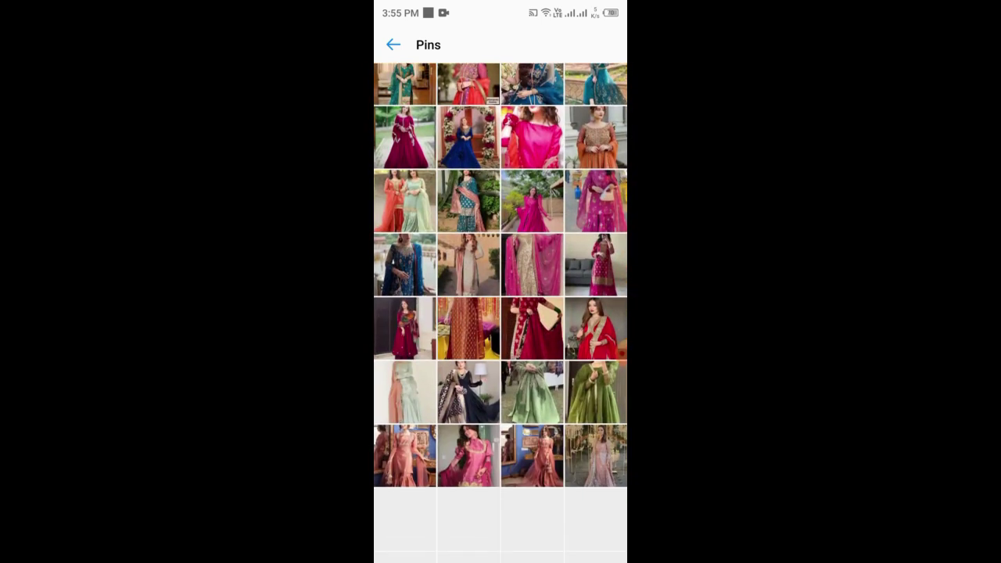
pyautogui.scroll(-5, 500, 313)
pyautogui.scroll(-5, 500, 313)
pyautogui.scroll(-5, 500, 313)
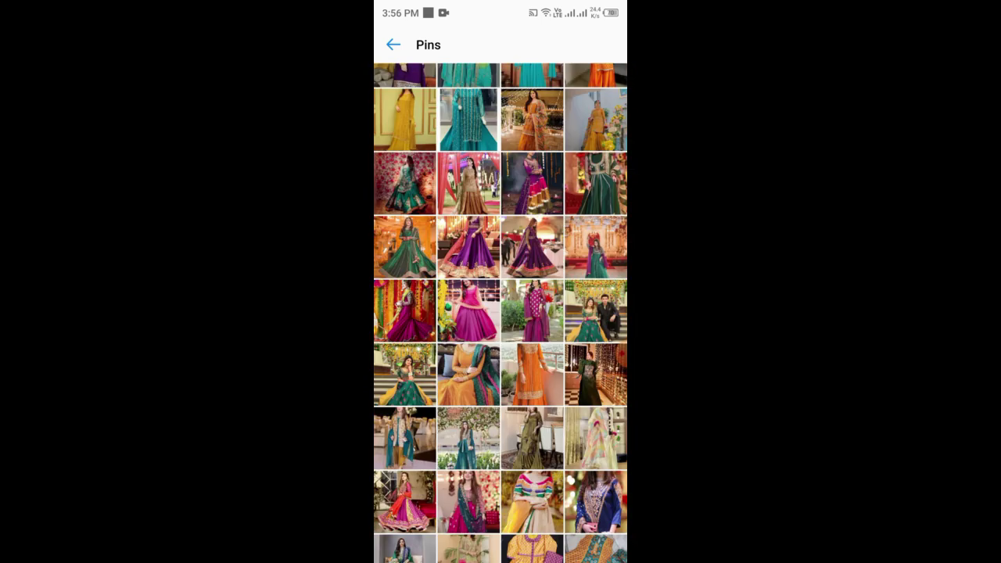
pyautogui.scroll(-1, 500, 313)
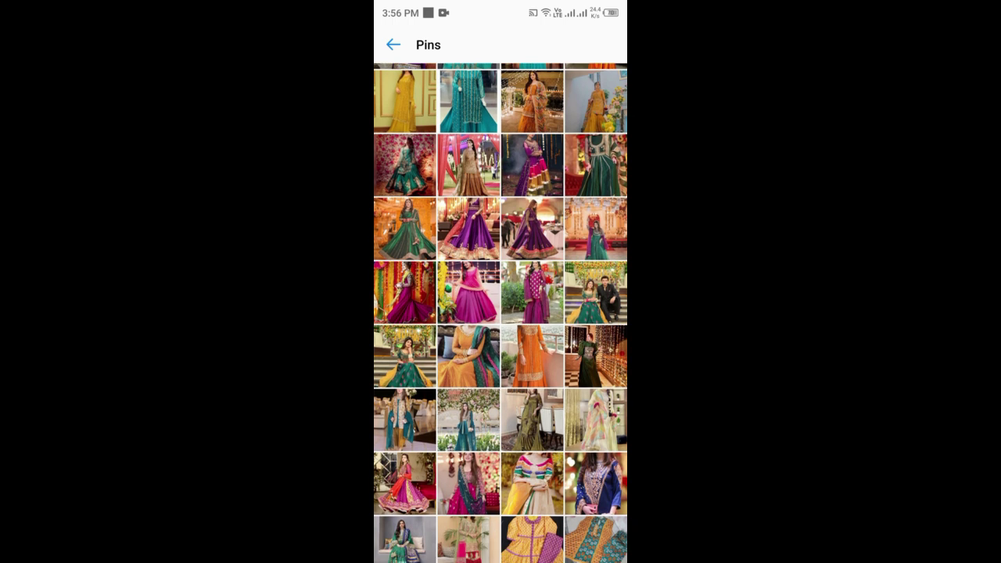
pyautogui.scroll(-4, 500, 313)
pyautogui.scroll(-1, 500, 313)
pyautogui.scroll(2, 500, 313)
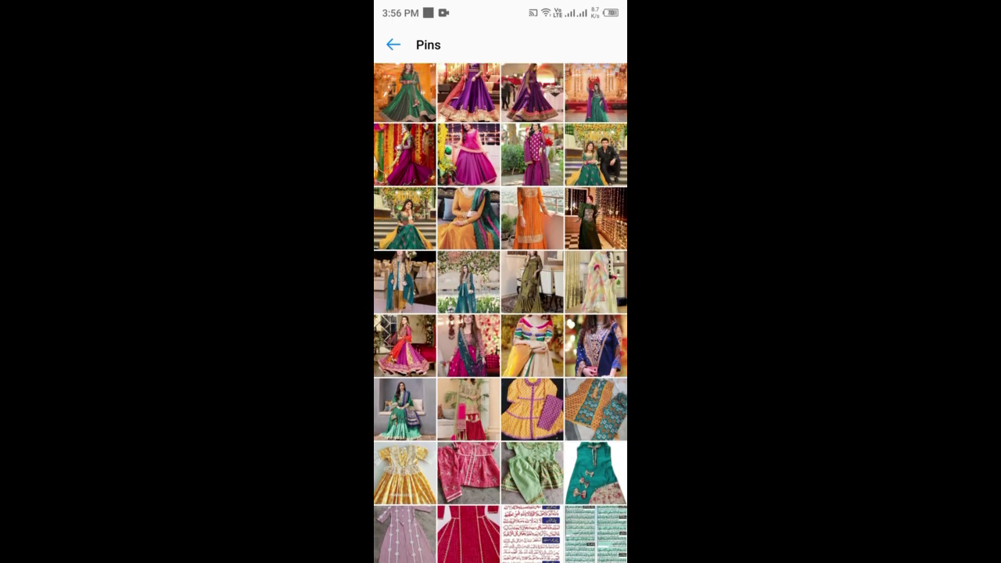
pyautogui.scroll(10, 501, 312)
pyautogui.scroll(5, 500, 313)
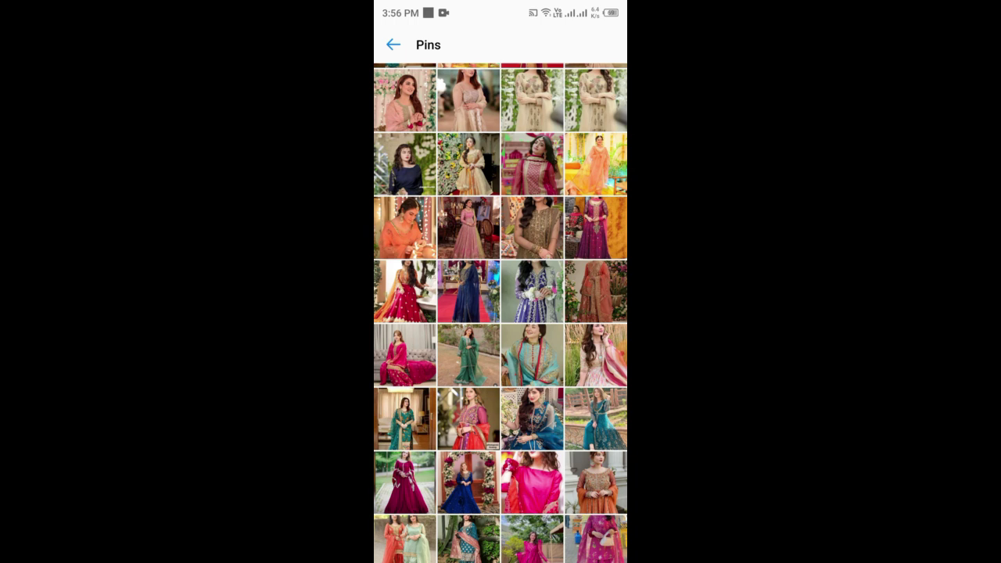
pyautogui.scroll(1, 501, 312)
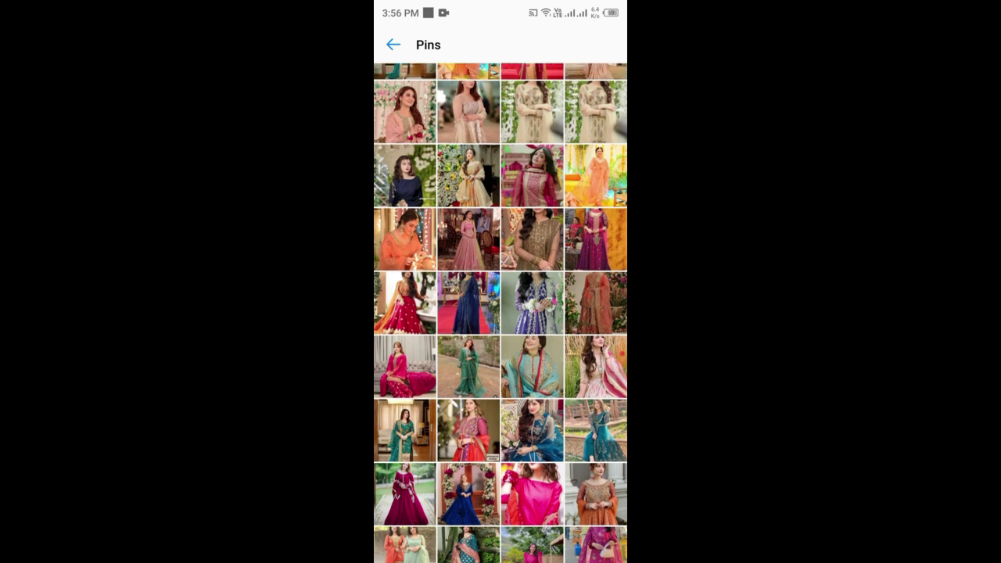
pyautogui.scroll(1, 500, 313)
pyautogui.scroll(4, 500, 313)
pyautogui.scroll(4, 500, 313)
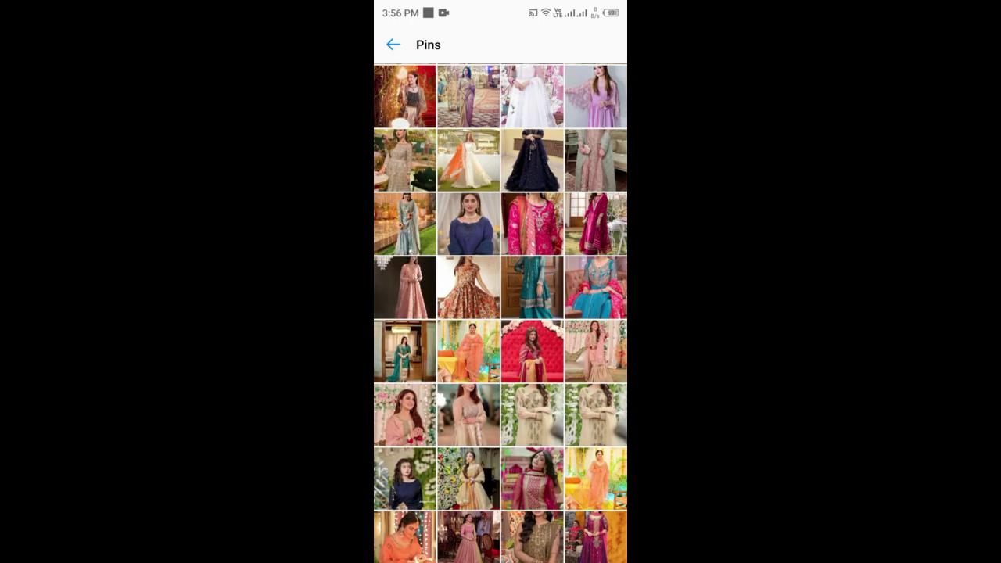
pyautogui.scroll(2, 500, 313)
pyautogui.scroll(-1, 500, 313)
pyautogui.scroll(-6, 501, 313)
pyautogui.scroll(-1, 500, 313)
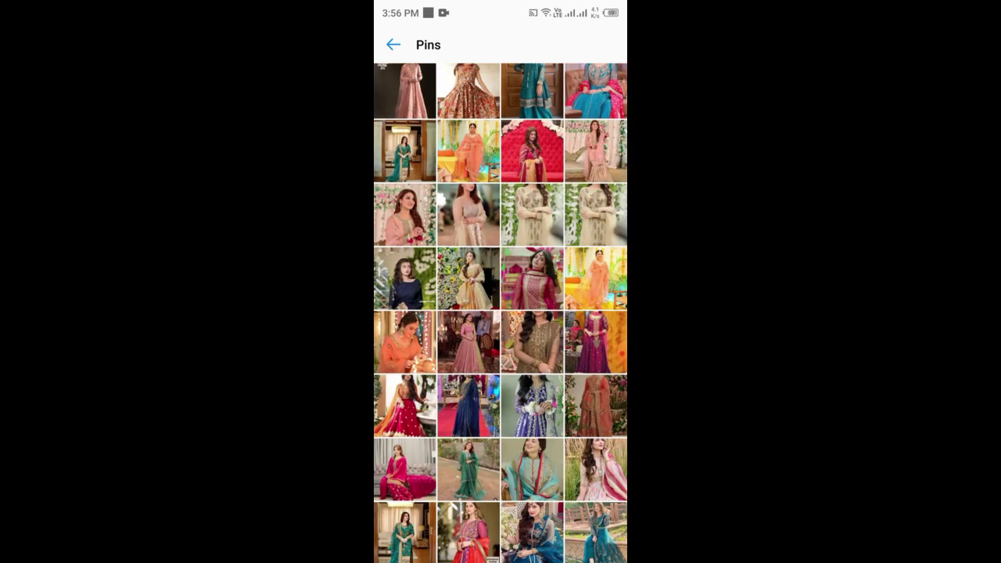
pyautogui.scroll(-5, 500, 313)
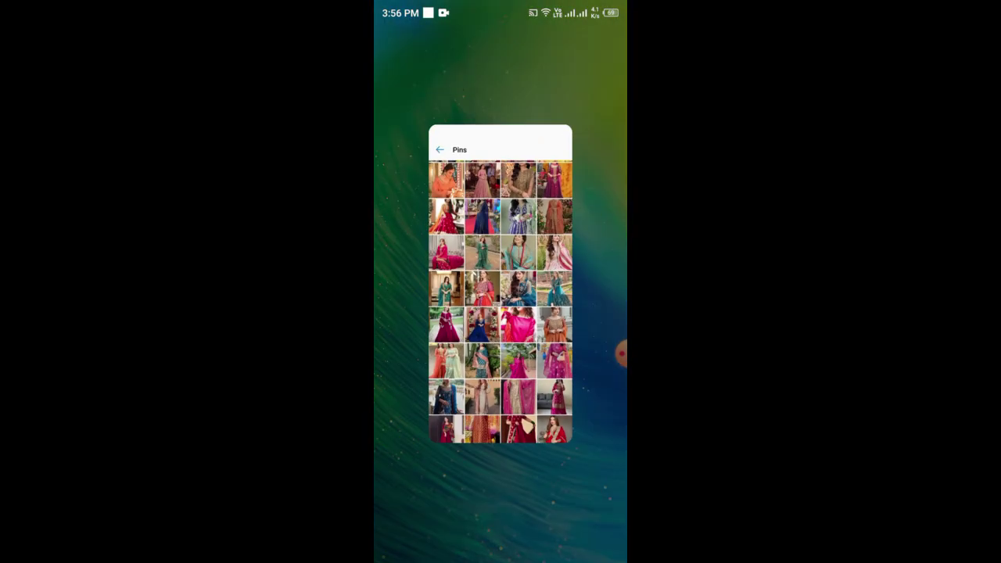
# Clear Gallery from recent apps and launch CapCut from the home screen
pyautogui.moveTo(501, 297); pyautogui.dragTo(500, 94)
pyautogui.moveTo(500, 555); pyautogui.dragTo(500, 329)
pyautogui.click(501, 391)
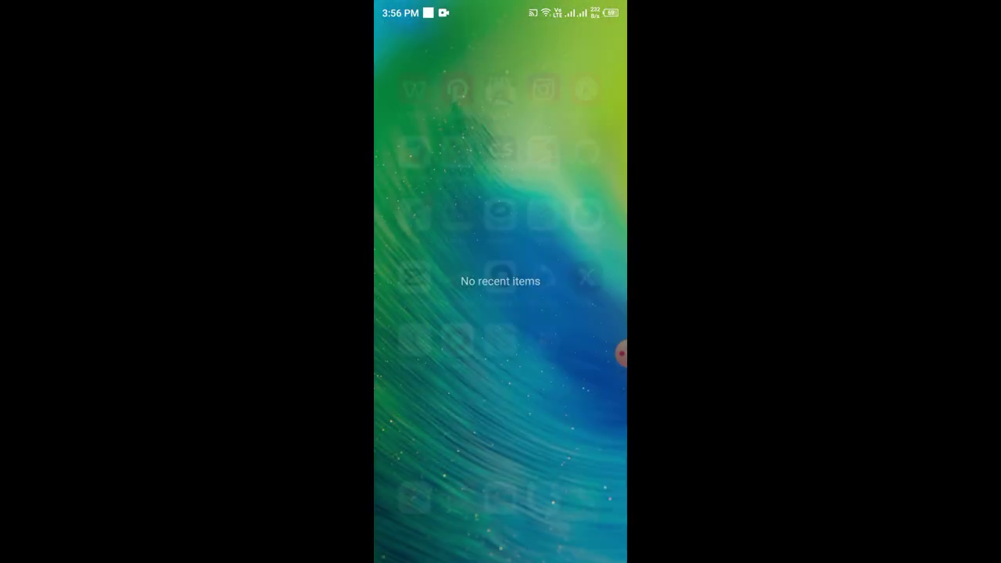
pyautogui.click(409, 277)
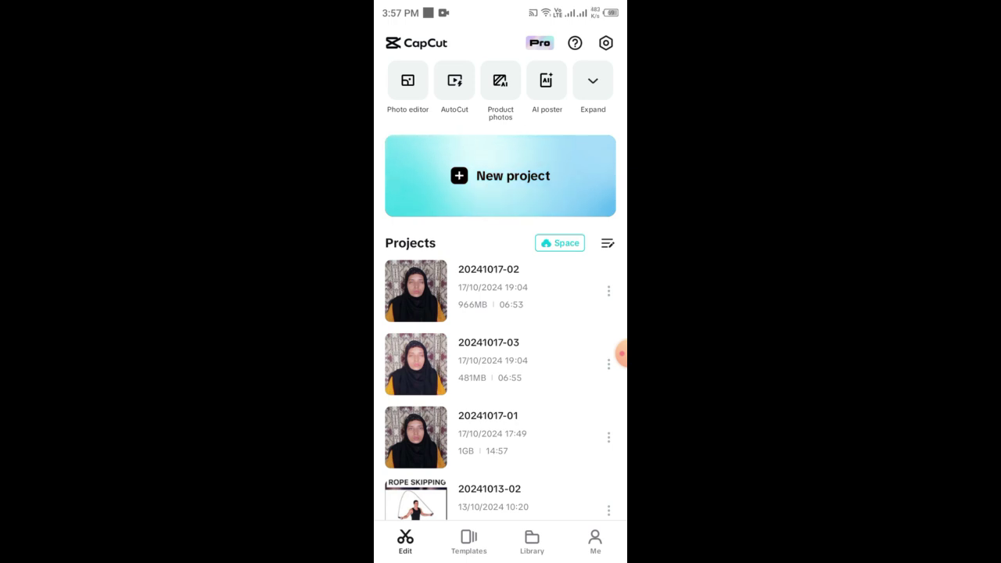
# Start a new CapCut project with twelve selected dress-design photos from the phone
pyautogui.click(501, 175)
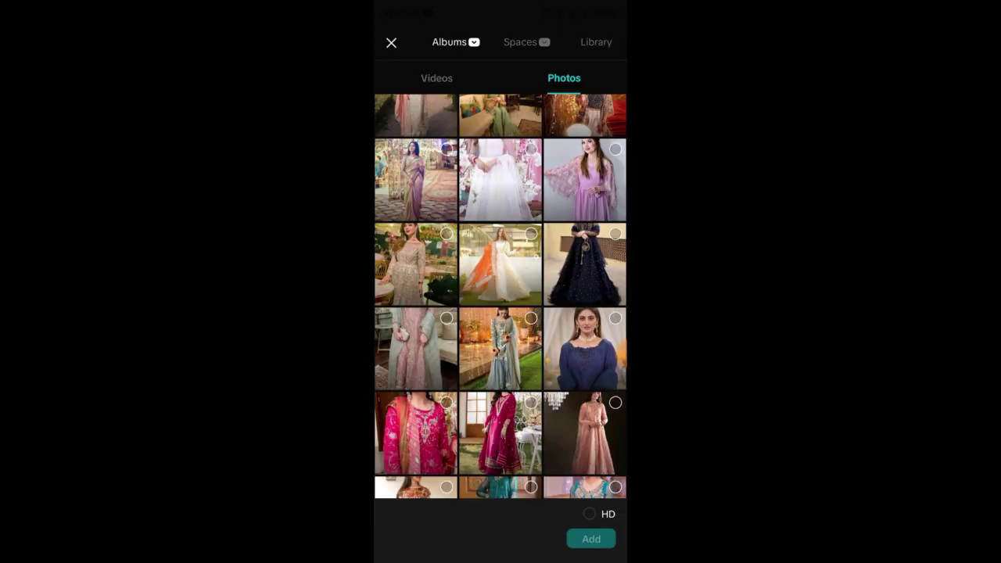
pyautogui.moveTo(415, 179)
pyautogui.mouseDown()
pyautogui.moveTo(563, 179)
pyautogui.moveTo(584, 348)
pyautogui.mouseUp()
pyautogui.click(415, 262)
pyautogui.click(500, 262)
pyautogui.click(584, 263)
pyautogui.click(591, 538)
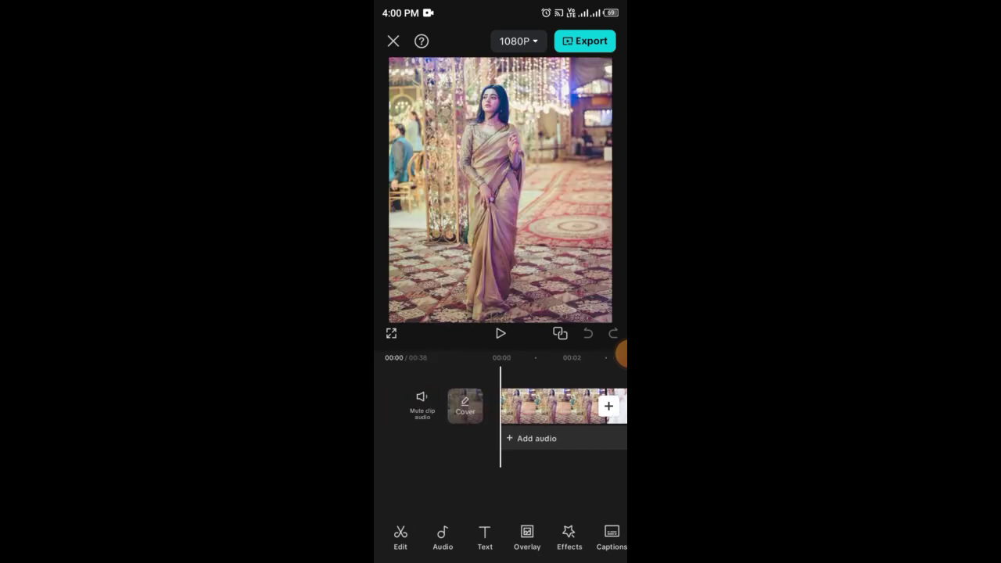
# Scrub through and select the white-dress, golden-dress and white-and-orange dress clips
pyautogui.moveTo(563, 406); pyautogui.dragTo(493, 407)
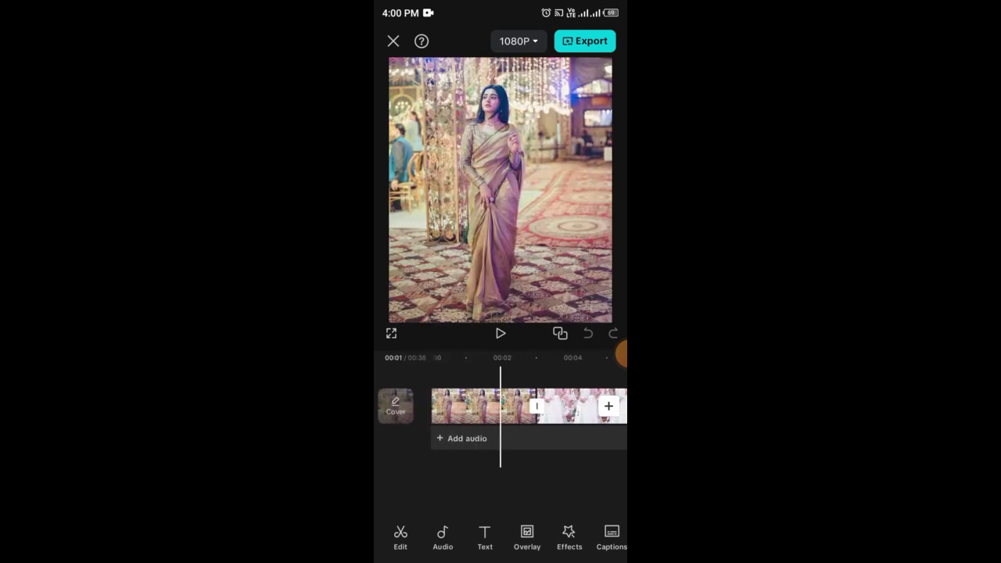
pyautogui.moveTo(563, 407); pyautogui.dragTo(493, 407)
pyautogui.click(540, 407)
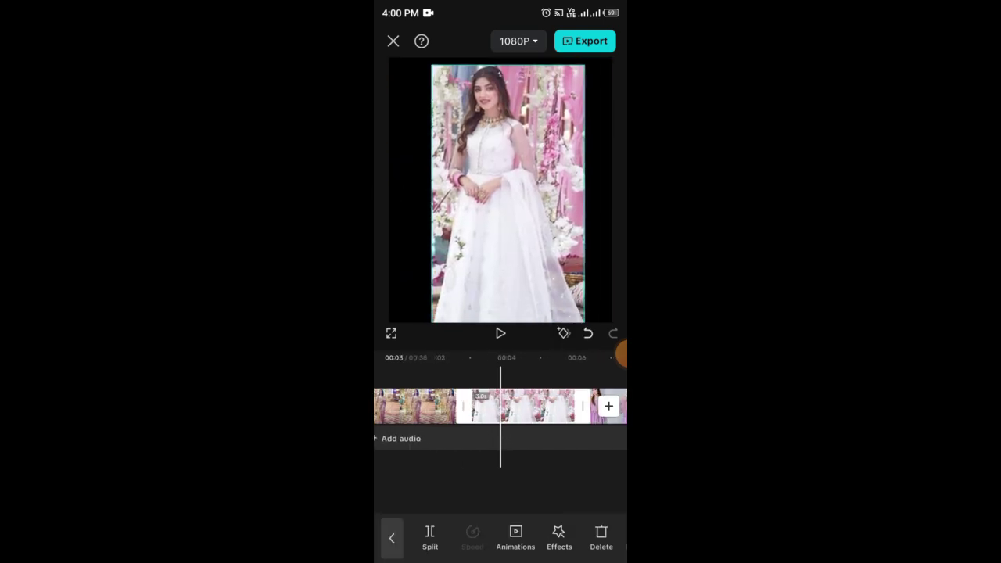
pyautogui.moveTo(622, 354); pyautogui.dragTo(501, 356)
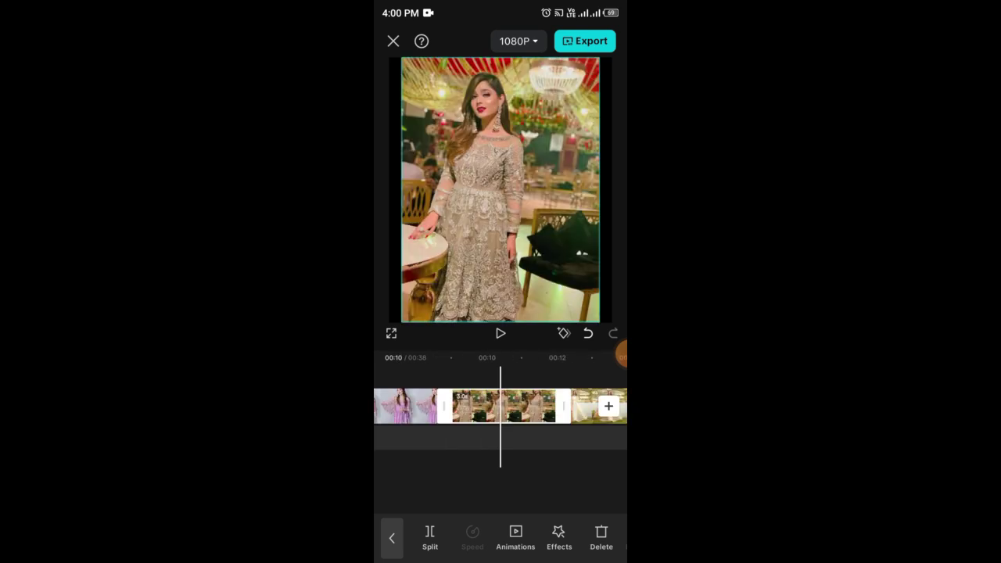
pyautogui.moveTo(622, 356); pyautogui.dragTo(410, 358)
pyautogui.click(532, 407)
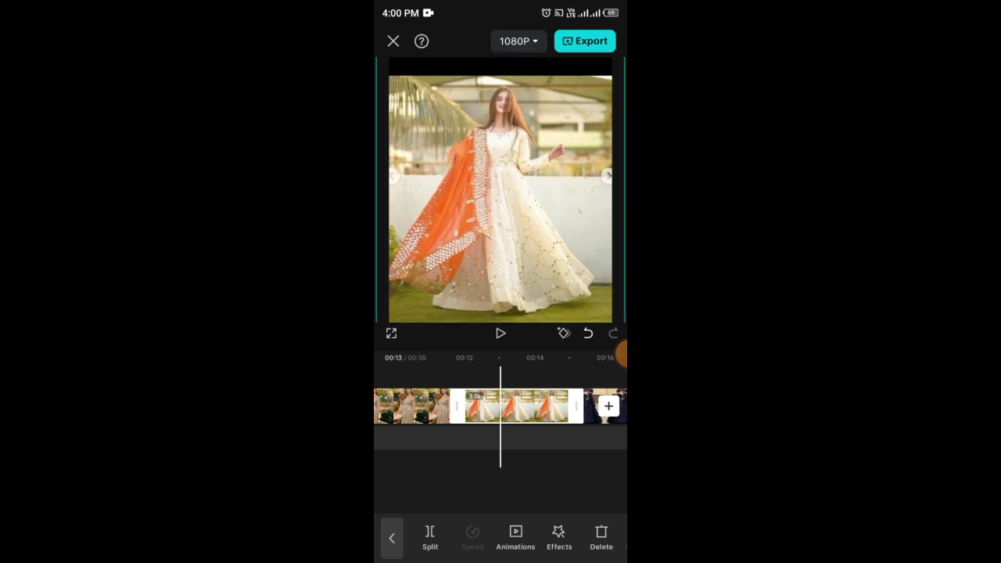
# Deselect the clip and scrub on through the dark, white and pink dress clips
pyautogui.moveTo(548, 406)
pyautogui.mouseDown()
pyautogui.moveTo(406, 406)
pyautogui.moveTo(617, 406)
pyautogui.mouseUp()
pyautogui.click(392, 537)
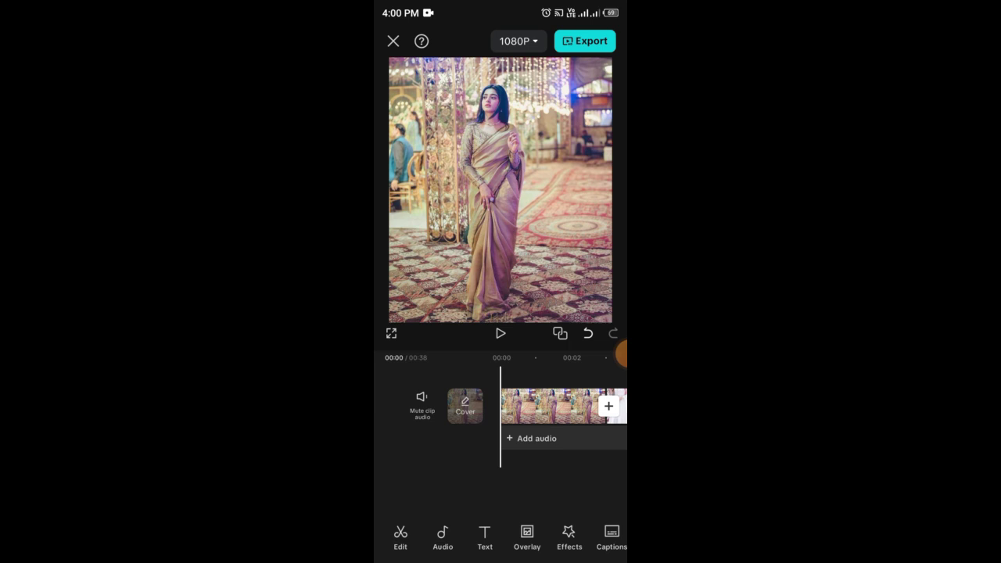
pyautogui.moveTo(548, 407); pyautogui.dragTo(456, 407)
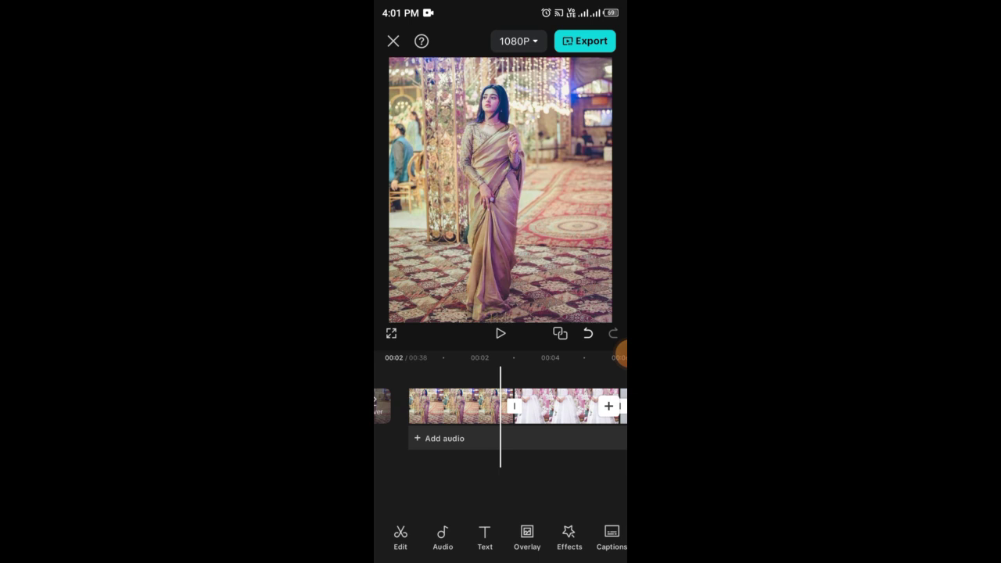
pyautogui.moveTo(547, 407); pyautogui.dragTo(441, 406)
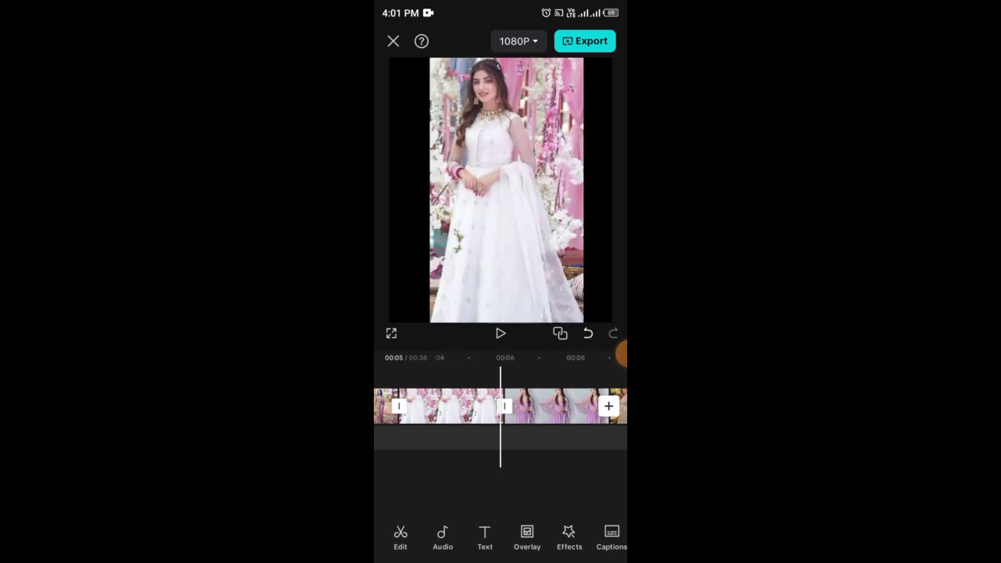
pyautogui.moveTo(547, 407); pyautogui.dragTo(422, 406)
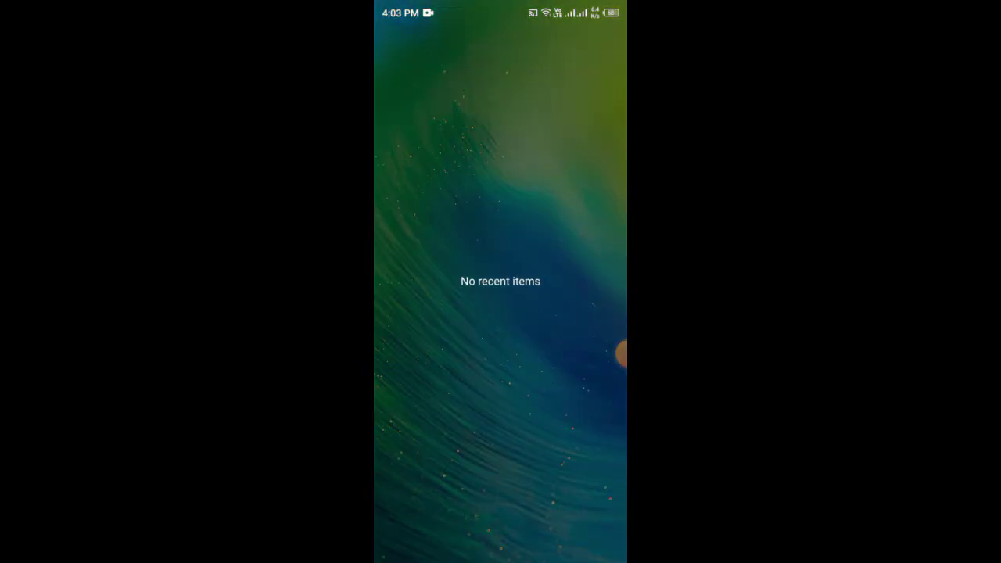
# Swipe back through the home screen pages to the page with the clock
pyautogui.moveTo(438, 422); pyautogui.dragTo(594, 422)
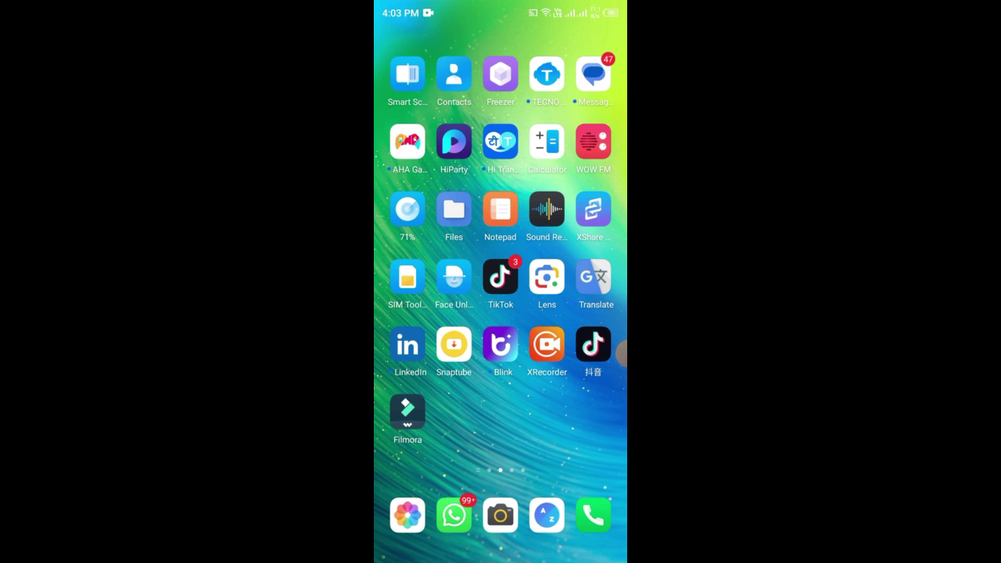
pyautogui.moveTo(438, 422); pyautogui.dragTo(594, 422)
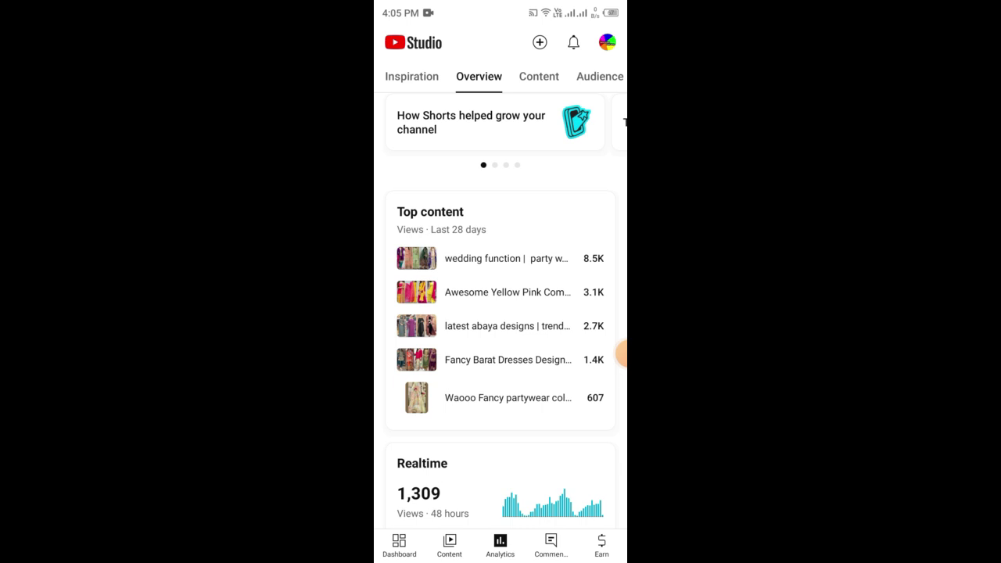
# Scroll through YouTube Studio's Overview stats and open the realtime views details
pyautogui.scroll(-4, 500, 312)
pyautogui.scroll(2, 500, 313)
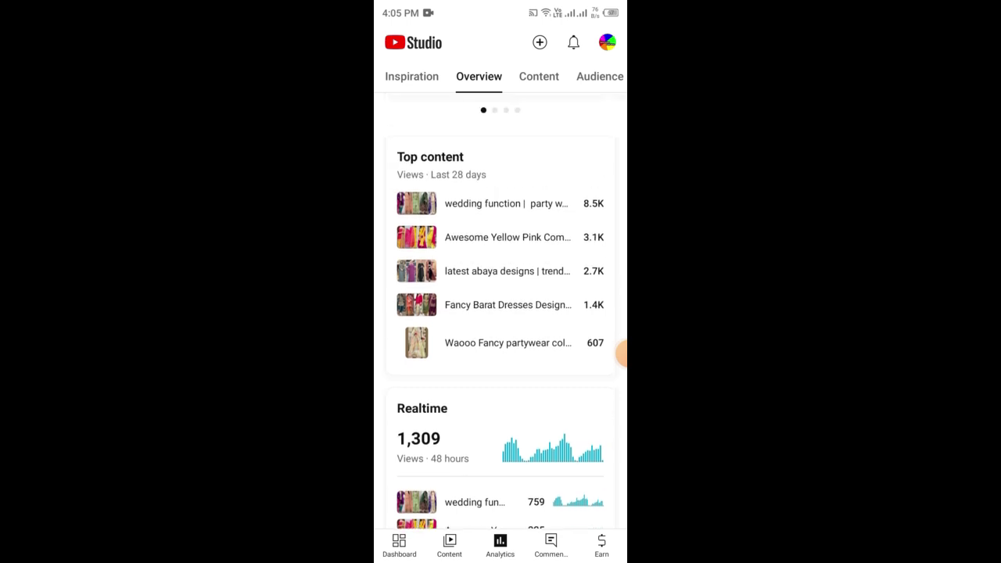
pyautogui.scroll(-3, 500, 313)
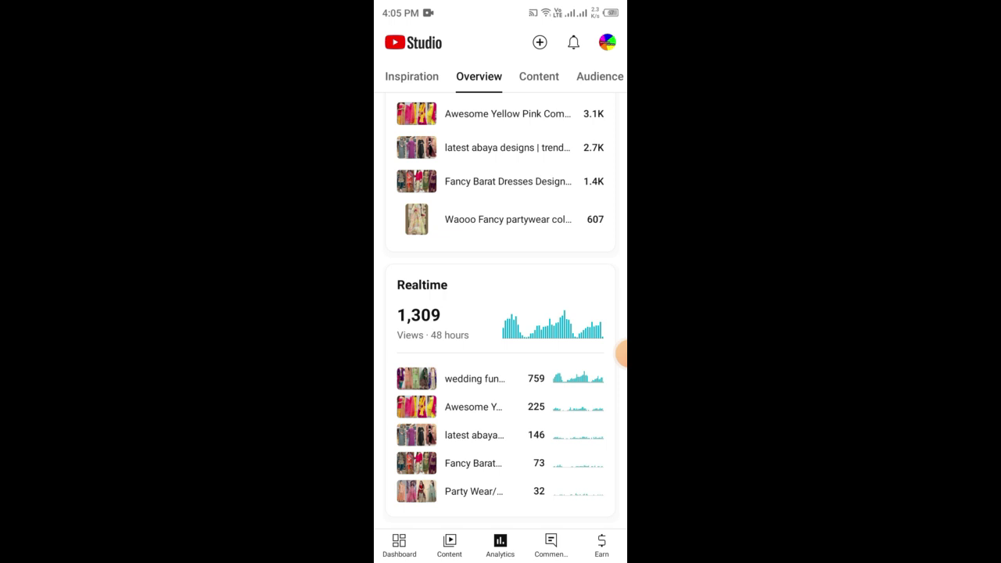
pyautogui.click(501, 313)
pyautogui.scroll(2, 501, 313)
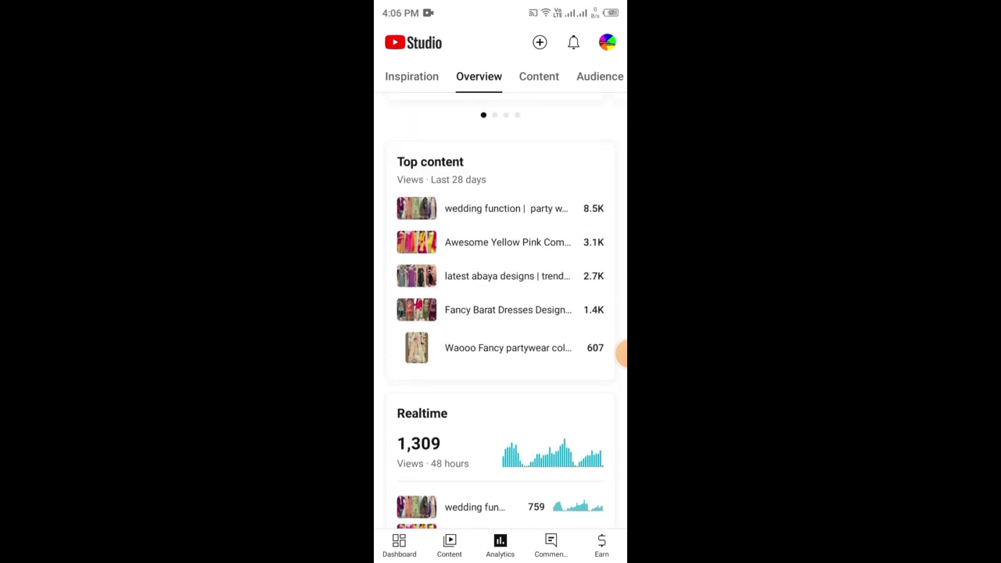
pyautogui.scroll(-1, 500, 313)
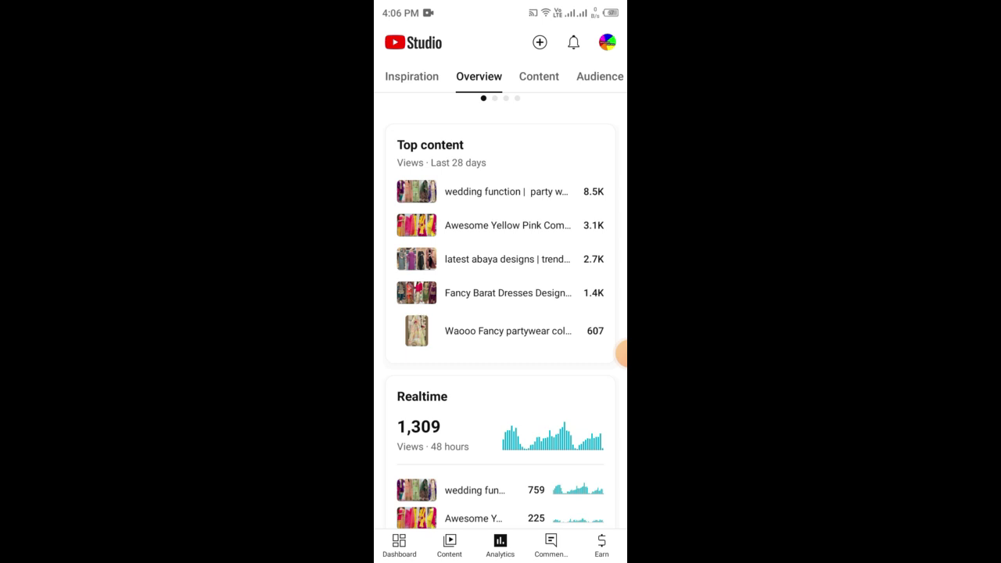
pyautogui.scroll(2, 500, 313)
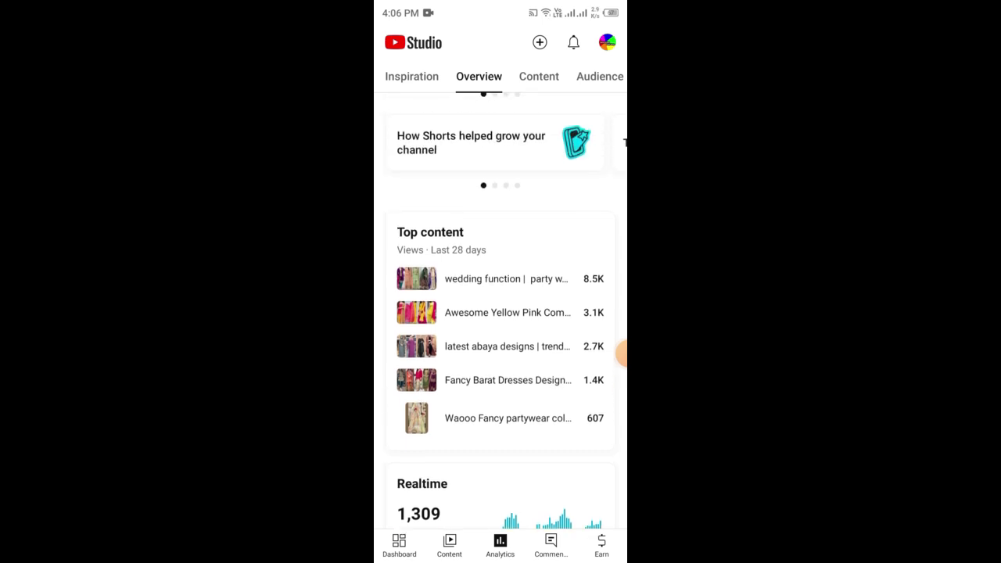
pyautogui.scroll(5, 500, 313)
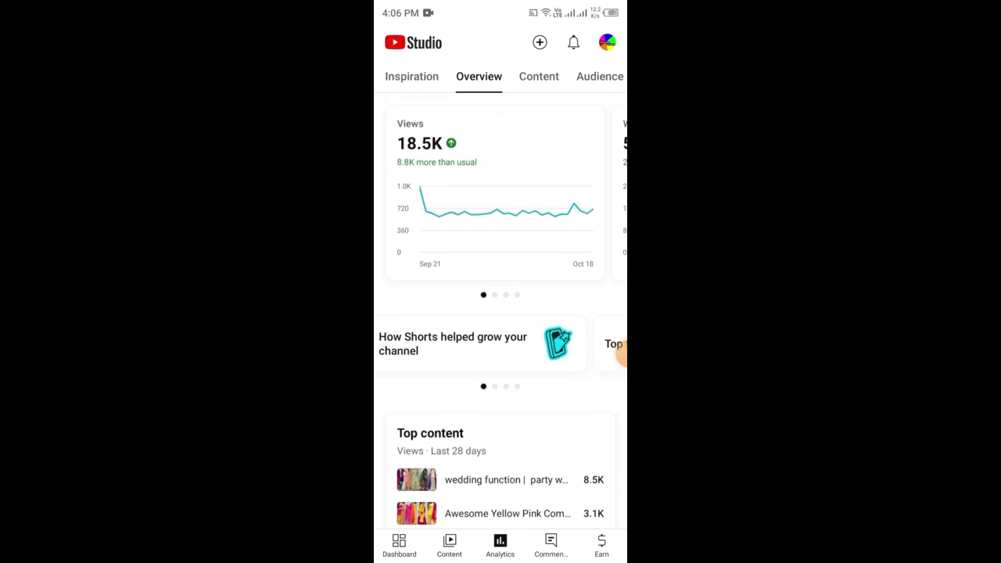
pyautogui.scroll(-5, 622, 352)
pyautogui.scroll(5, 621, 352)
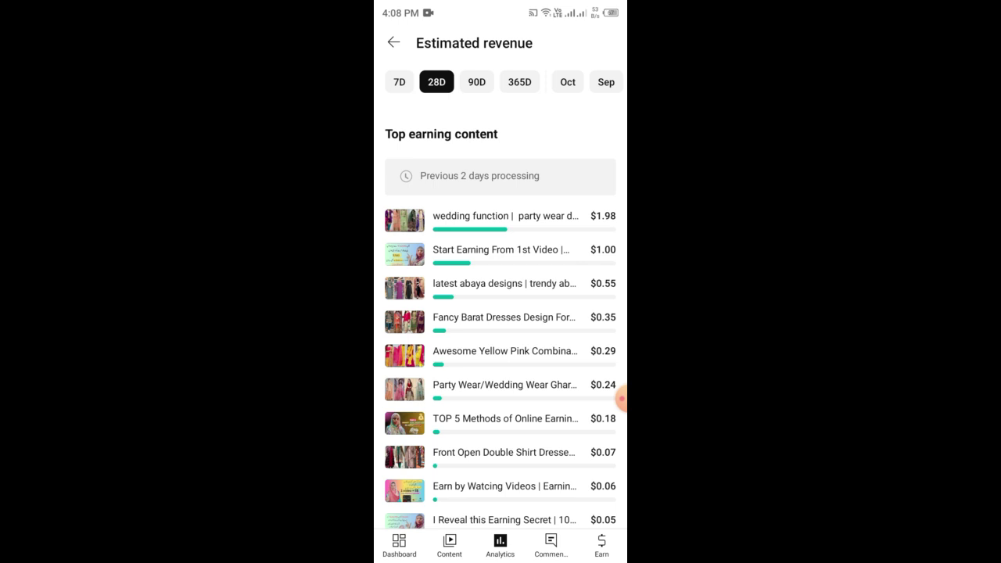
# Scroll the Top earning content list, then leave YouTube Studio for the home screen
pyautogui.scroll(-2, 500, 313)
pyautogui.scroll(3, 501, 312)
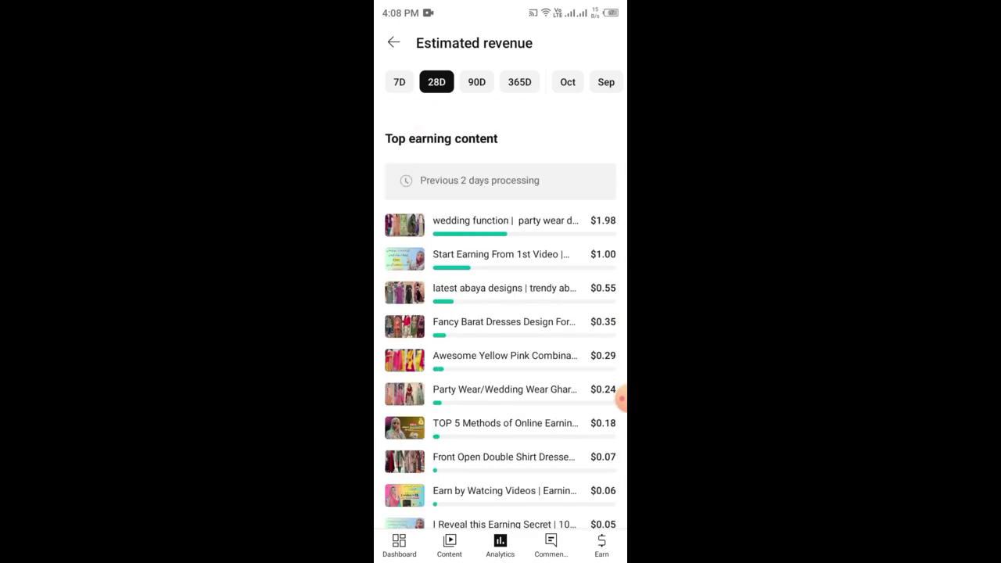
pyautogui.press('Home')
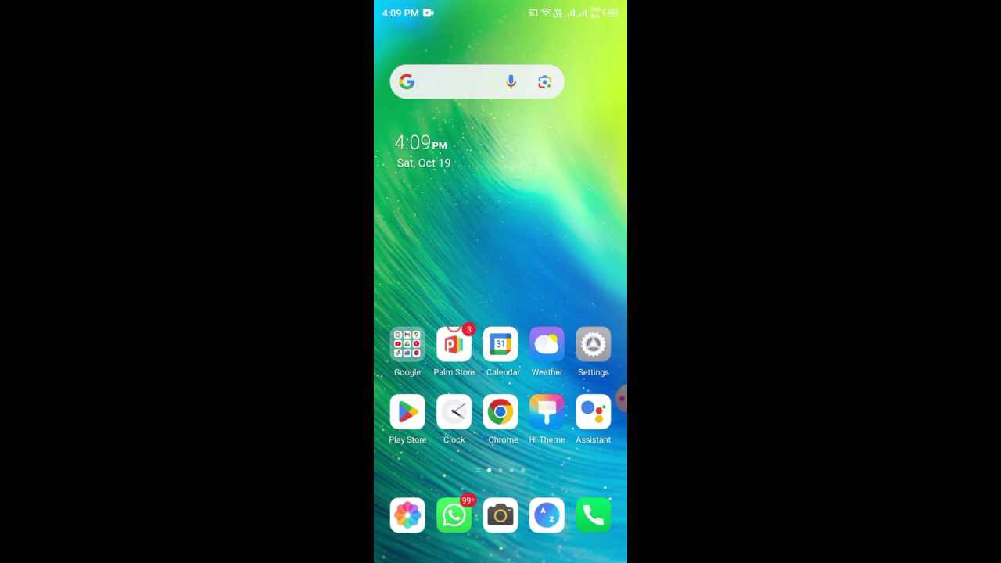
# Page through the home screens and pull down the notification shade showing the low-storage warning
pyautogui.moveTo(579, 235); pyautogui.dragTo(423, 234)
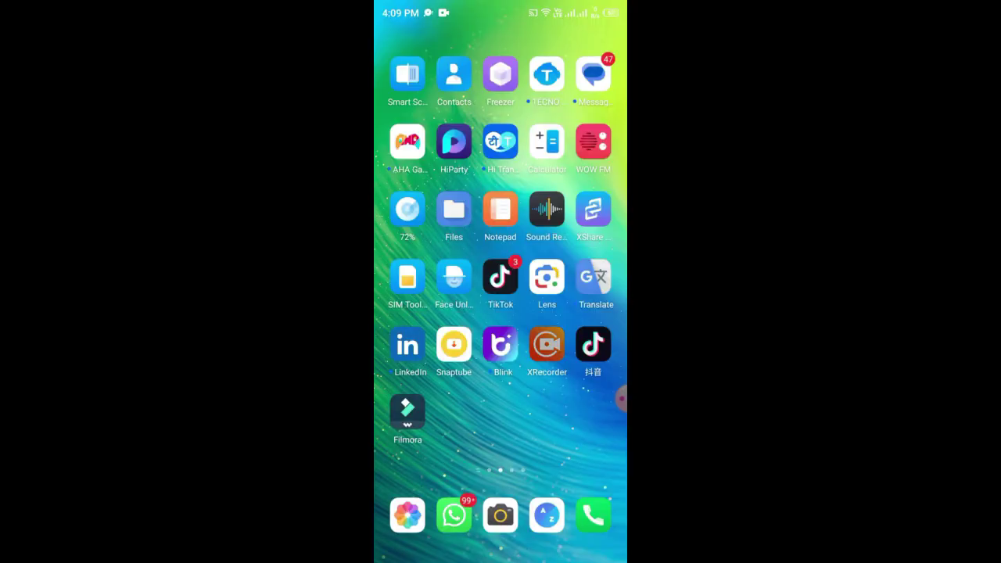
pyautogui.moveTo(578, 312)
pyautogui.mouseDown()
pyautogui.moveTo(422, 313)
pyautogui.moveTo(578, 313)
pyautogui.mouseUp()
pyautogui.moveTo(500, 8); pyautogui.dragTo(500, 313)
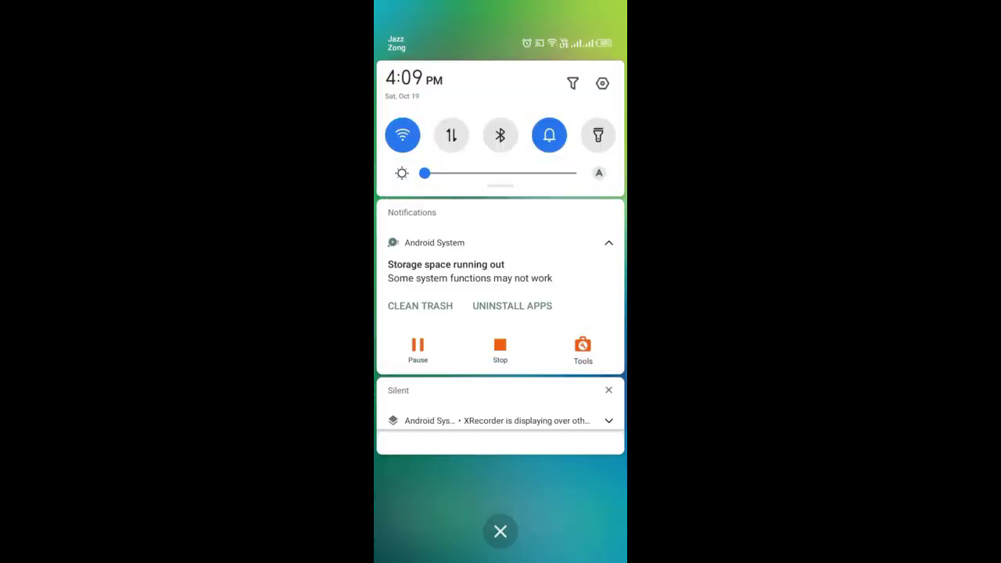